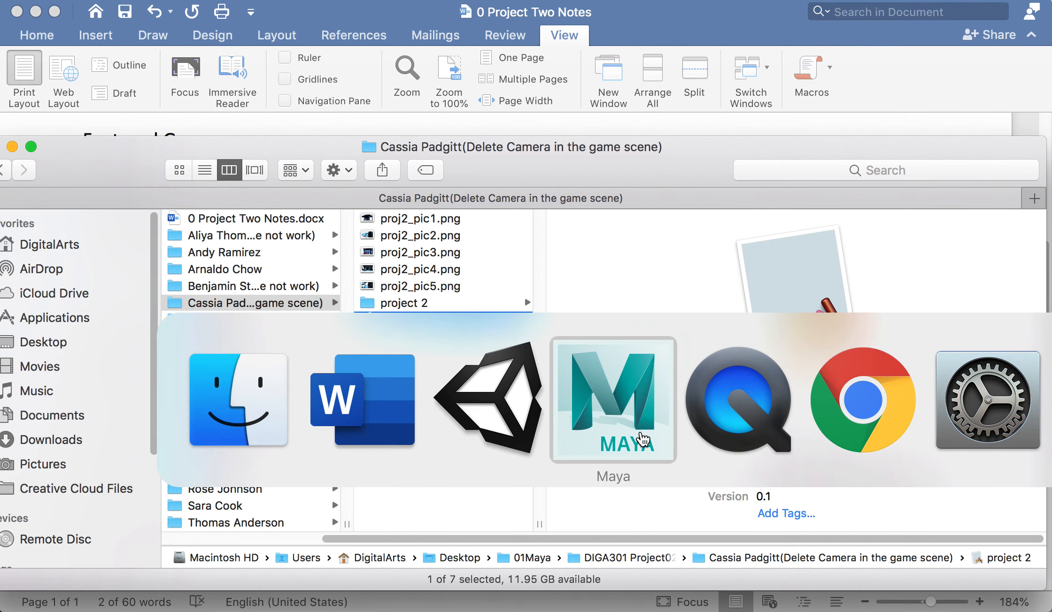
Switch to Maya and select camera1_group in the Outliner to show which camera objects the city scene contains.
left_click(643, 440)
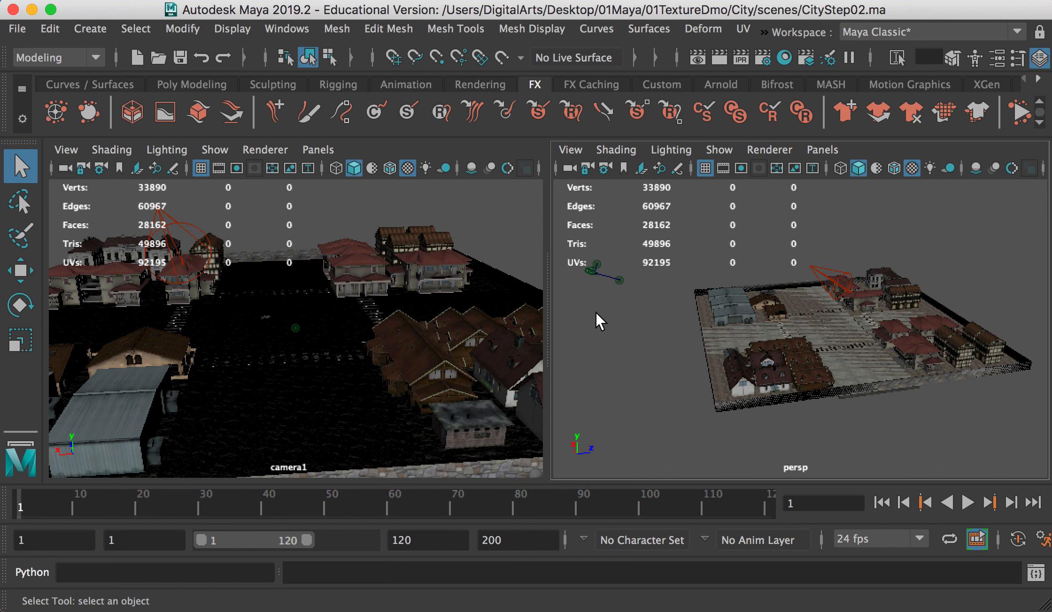
left_click_drag(655, 314, 592, 264)
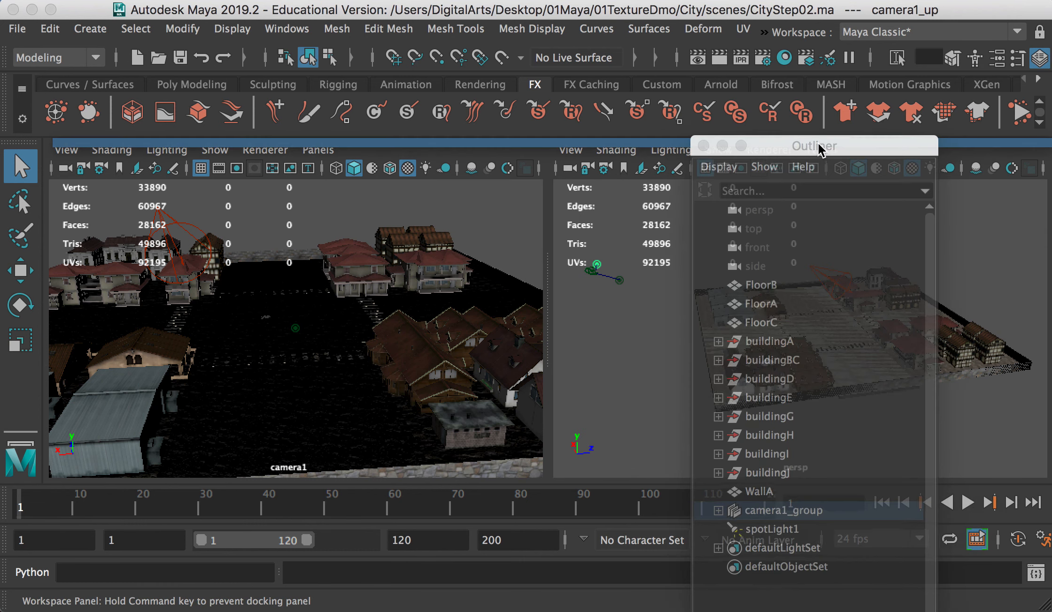
left_click(763, 511)
left_click_drag(761, 148, 1051, 209)
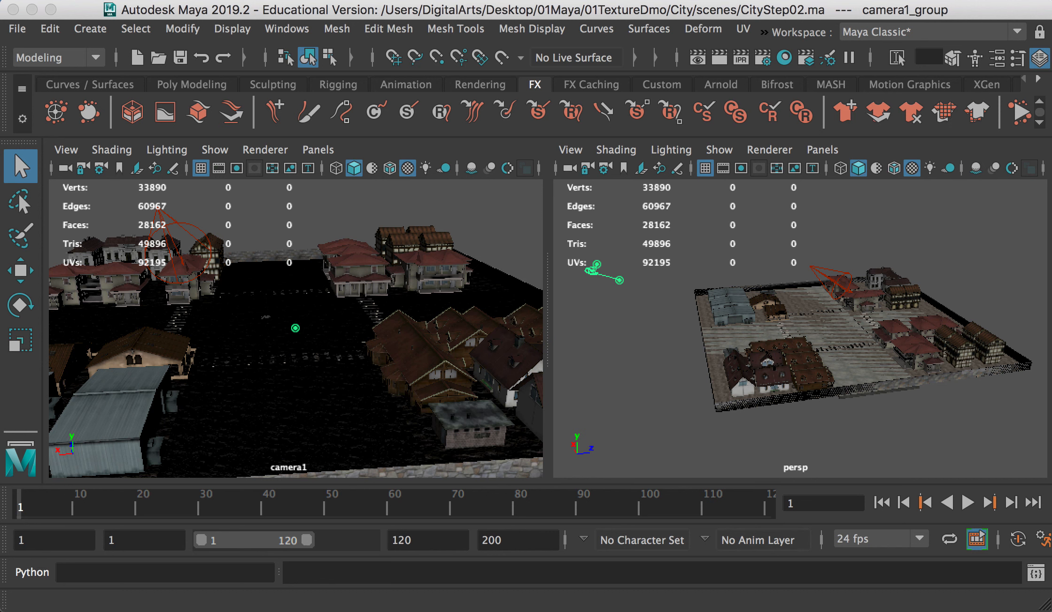
left_click_drag(1051, 157, 849, 158)
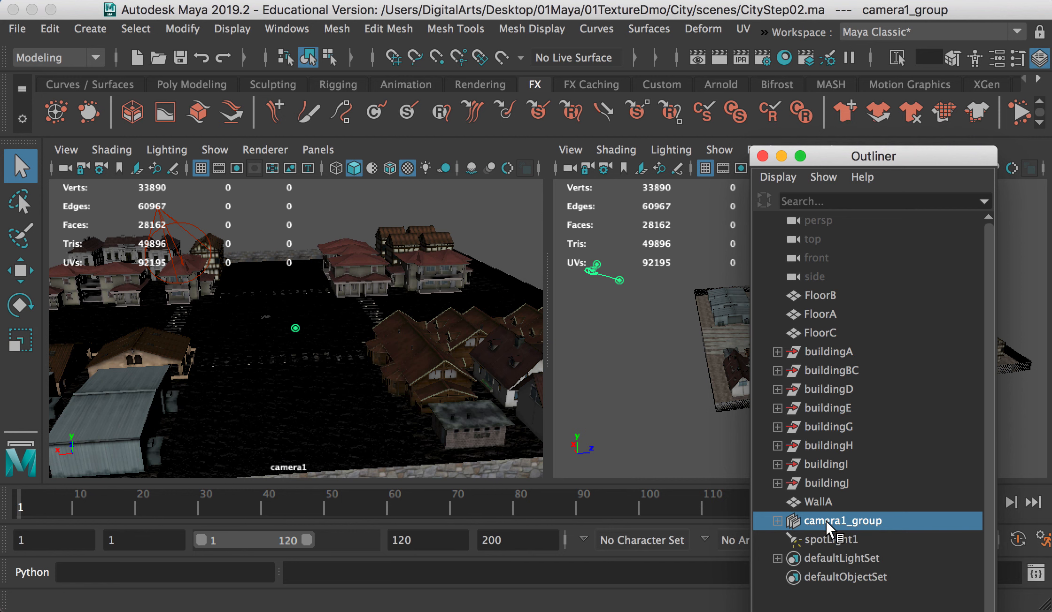
Select spotLight1 and preview its lighting and shadows in the persp view, restoring the default display when done.
left_click_drag(845, 157, 425, 144)
left_click(407, 526)
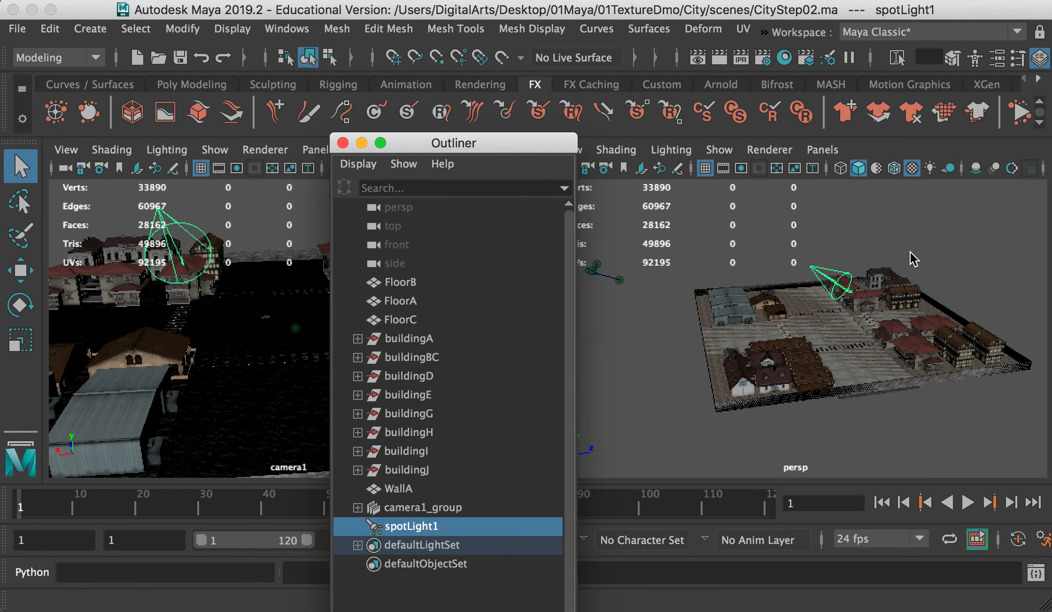
left_click_drag(466, 142, 376, 179)
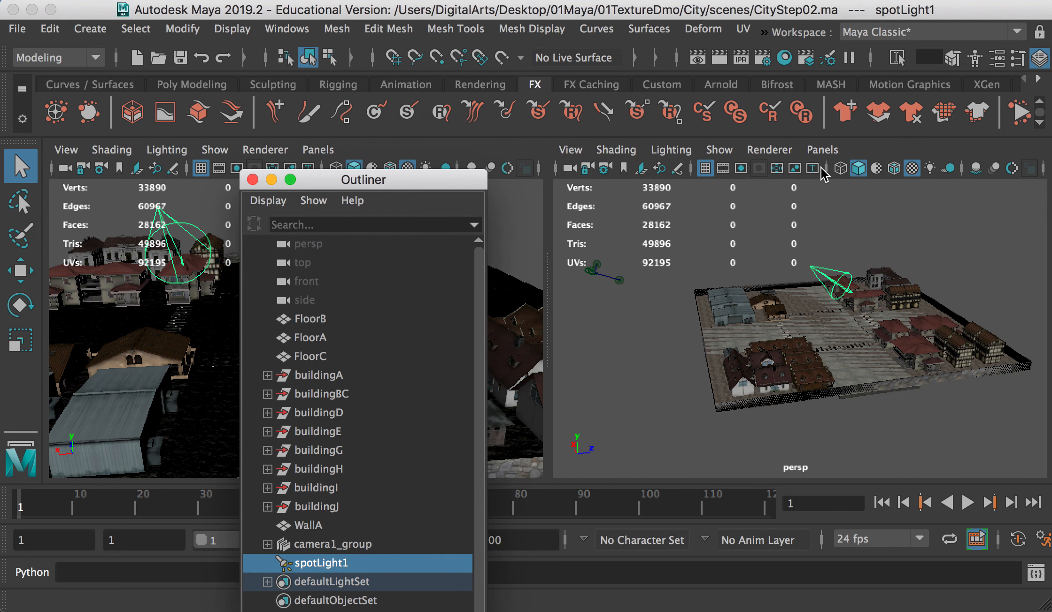
left_click(930, 168)
left_click(947, 169)
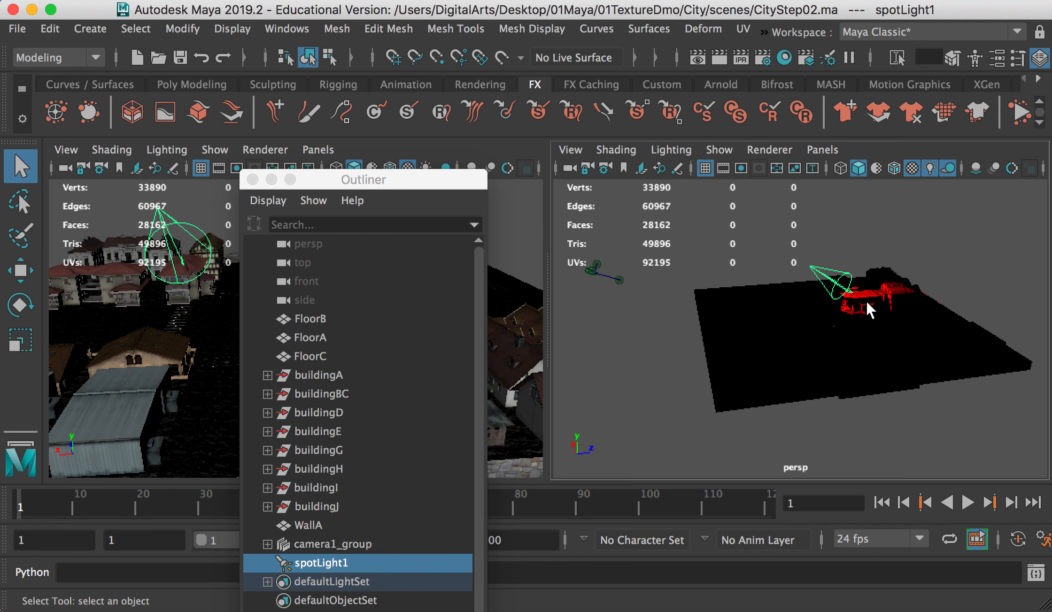
left_click(933, 170)
left_click(948, 170)
left_click_drag(368, 180, 1051, 185)
Switch to Finder and locate CityStep02.fbx in the scenes folder of 01TextureDmo/City.
key("super+Tab")
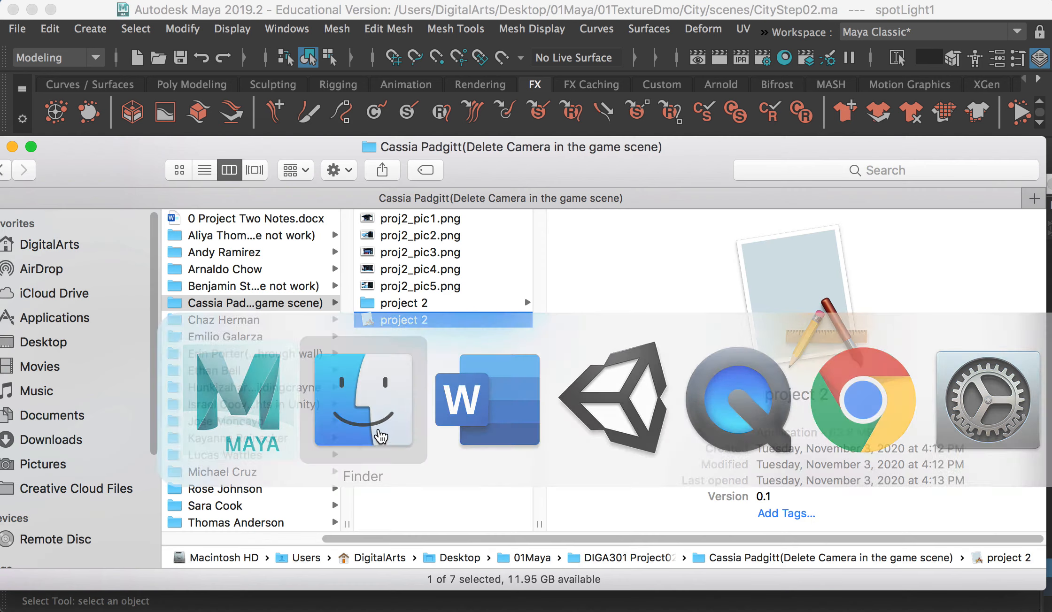
scroll(248, 323, "left", 3)
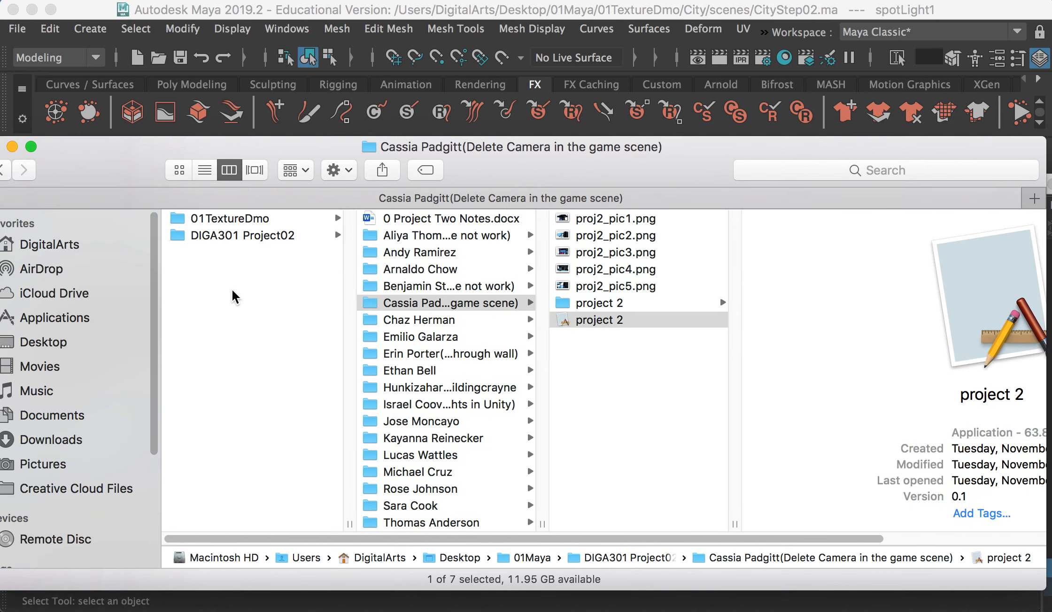
left_click(234, 282)
left_click(234, 218)
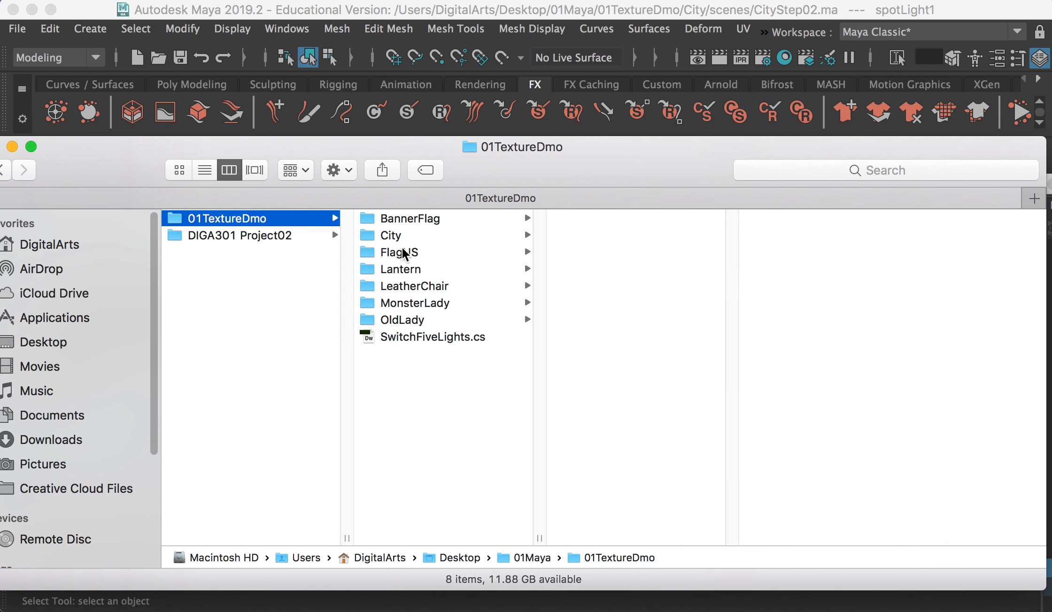
left_click(397, 236)
left_click(601, 371)
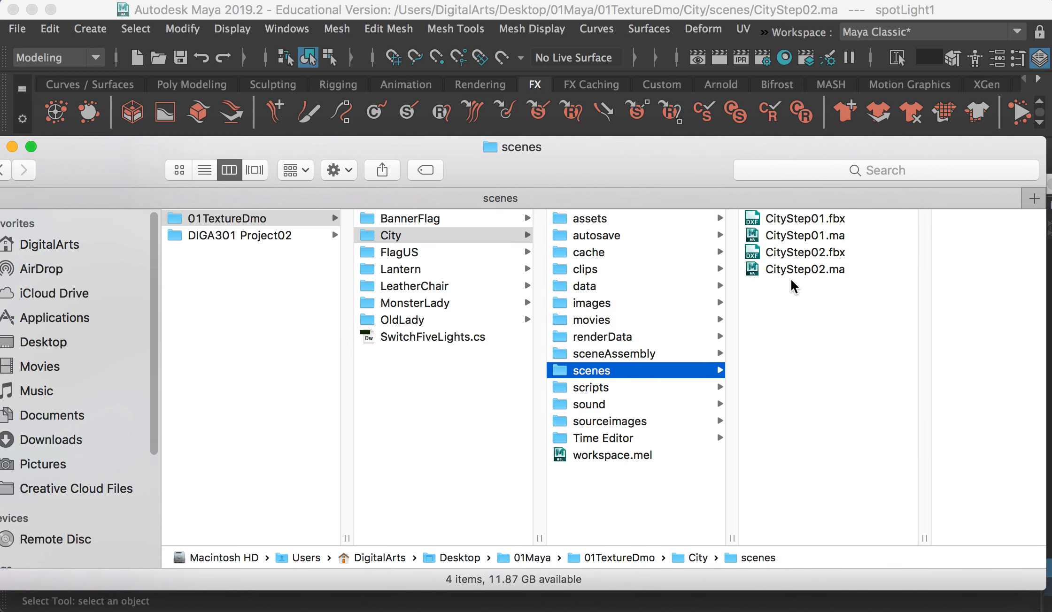
left_click(816, 278)
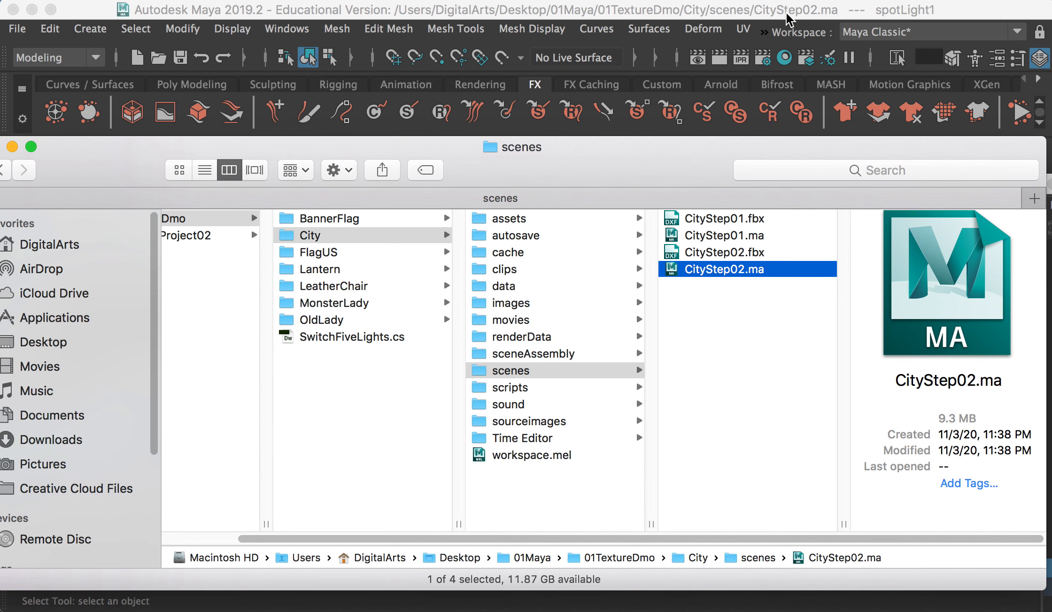
left_click(755, 253)
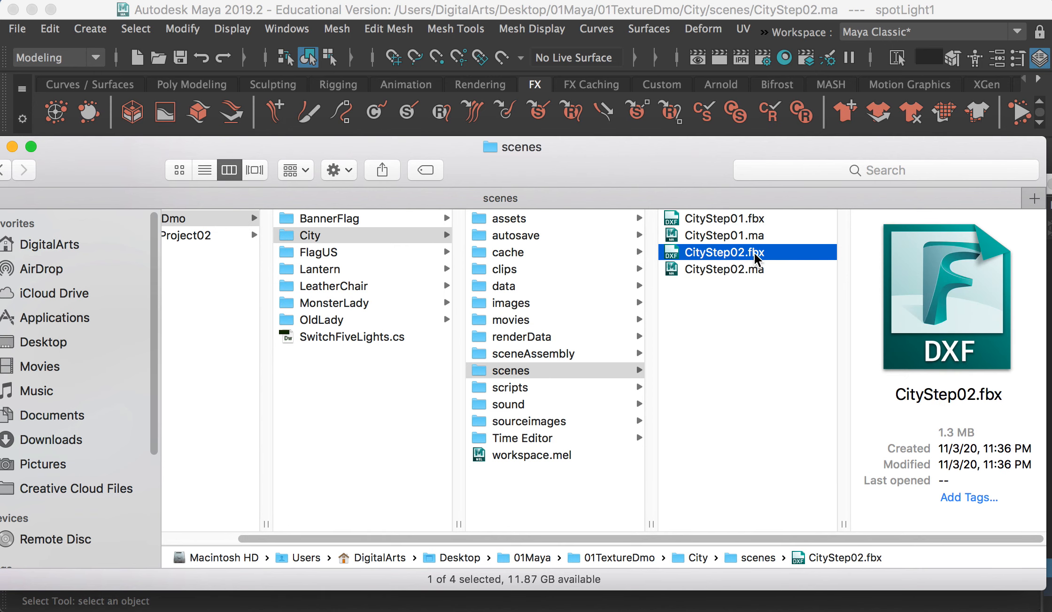
Switch to Unity and open New Scene from the Scenes folder, discarding the unsaved changes to SampleScene.
key("super+Tab")
key("super+Tab")
key("super+Tab")
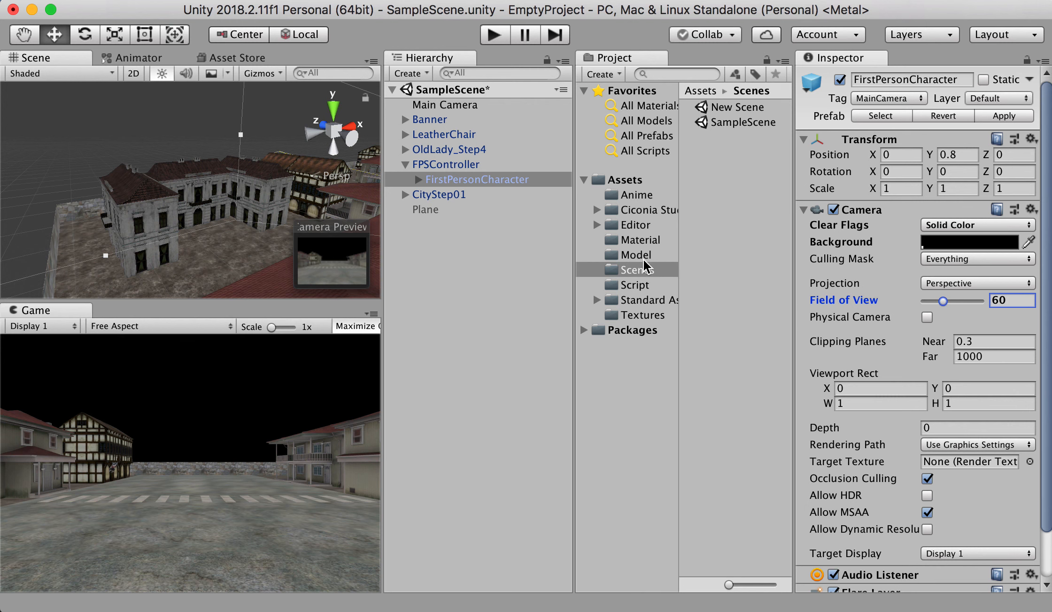
left_click(646, 256)
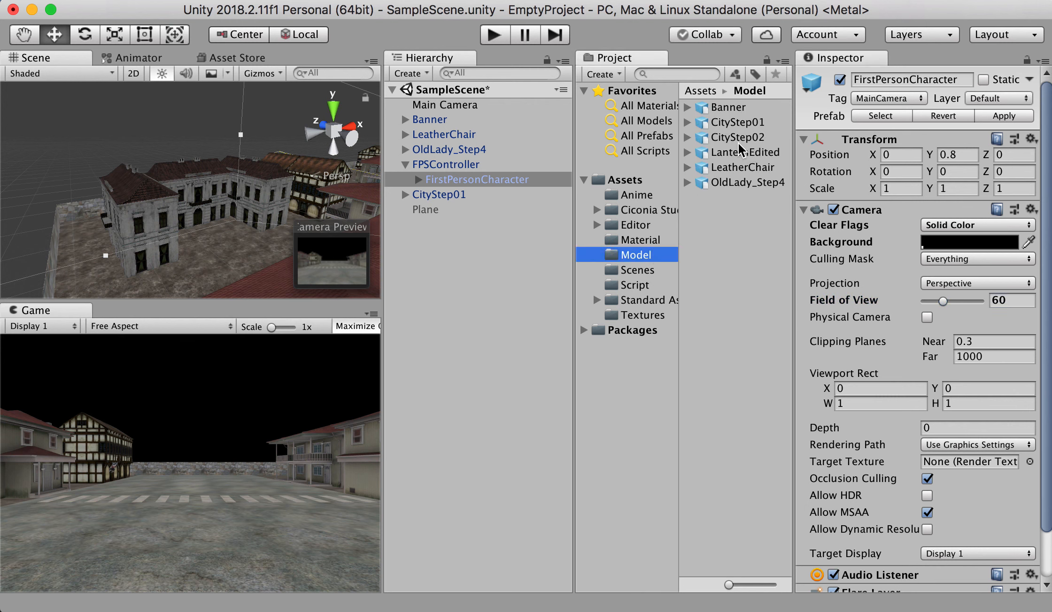
left_click(634, 271)
double_click(737, 107)
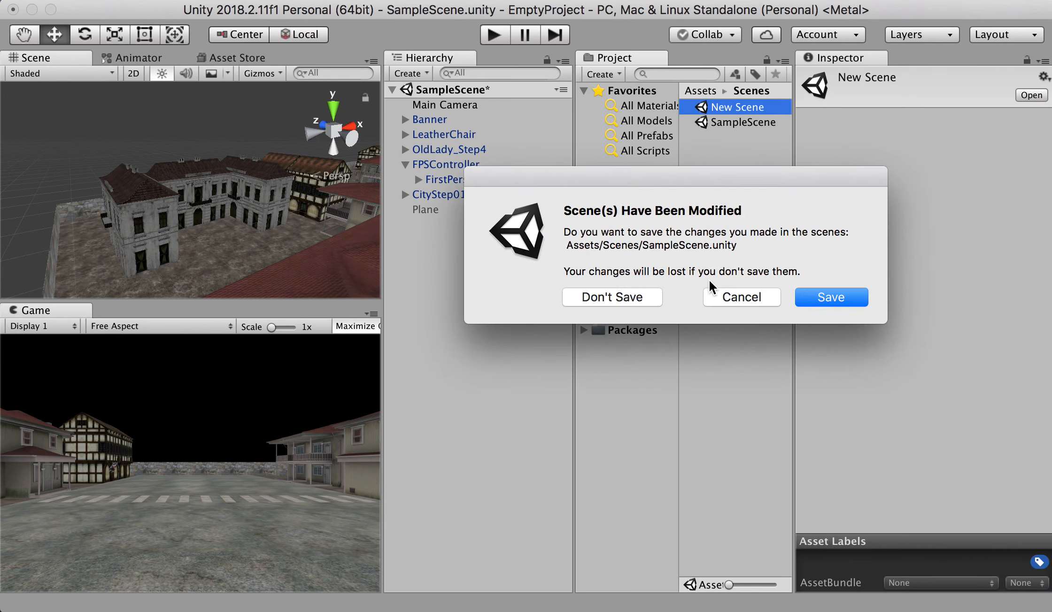
left_click(620, 298)
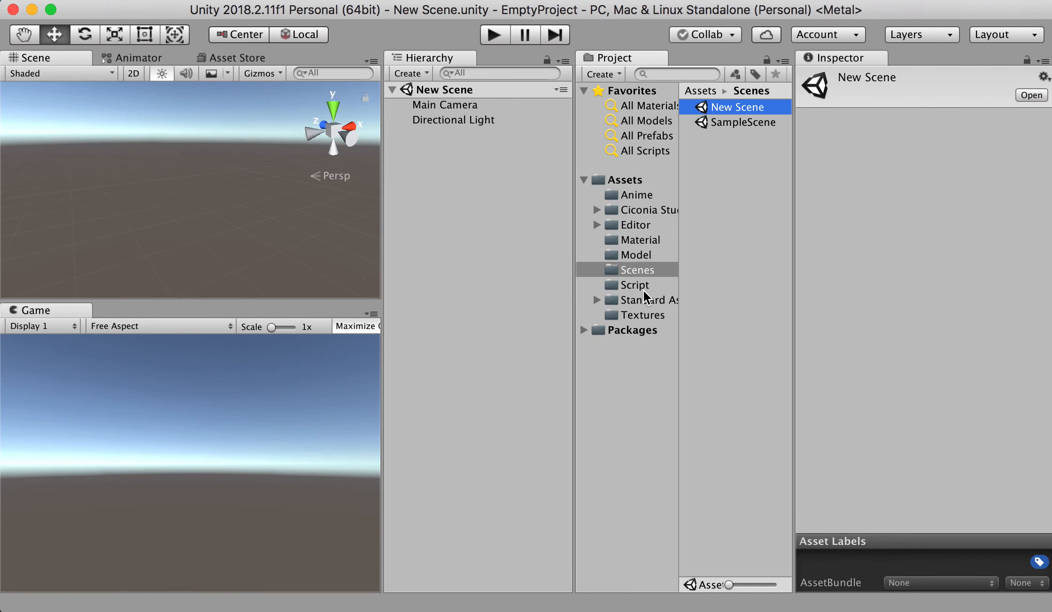
Place the CityStep02 model from the Model folder into the empty scene and deselect it.
left_click(642, 256)
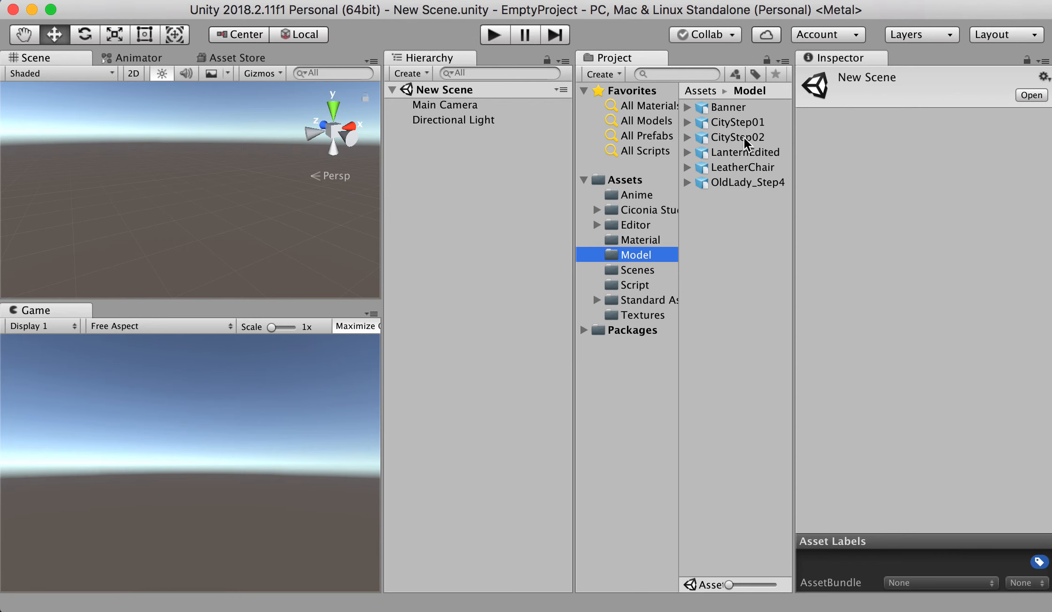
left_click_drag(741, 143, 185, 177)
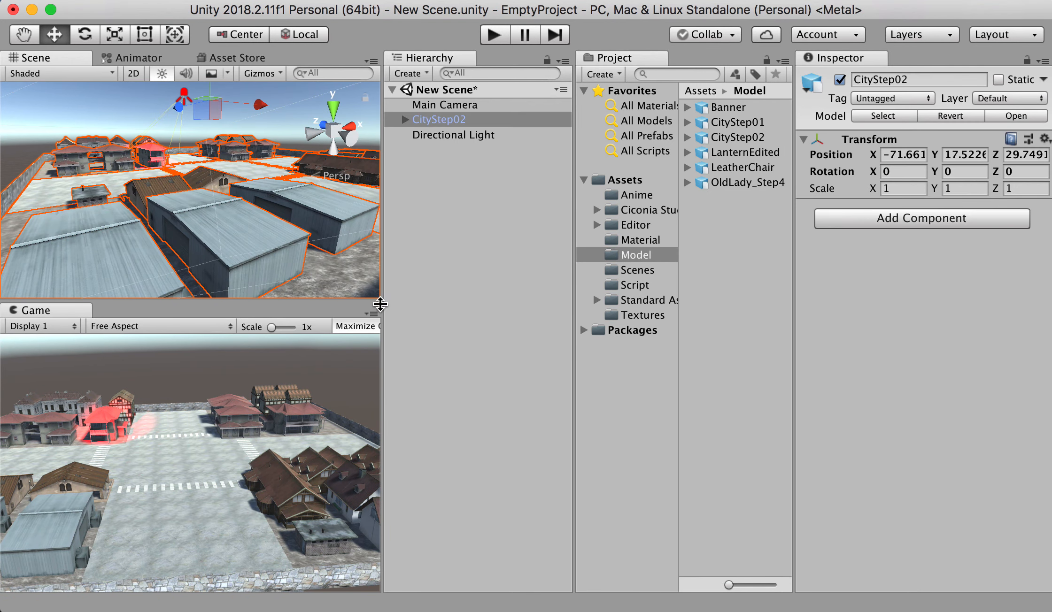
left_click(14, 167)
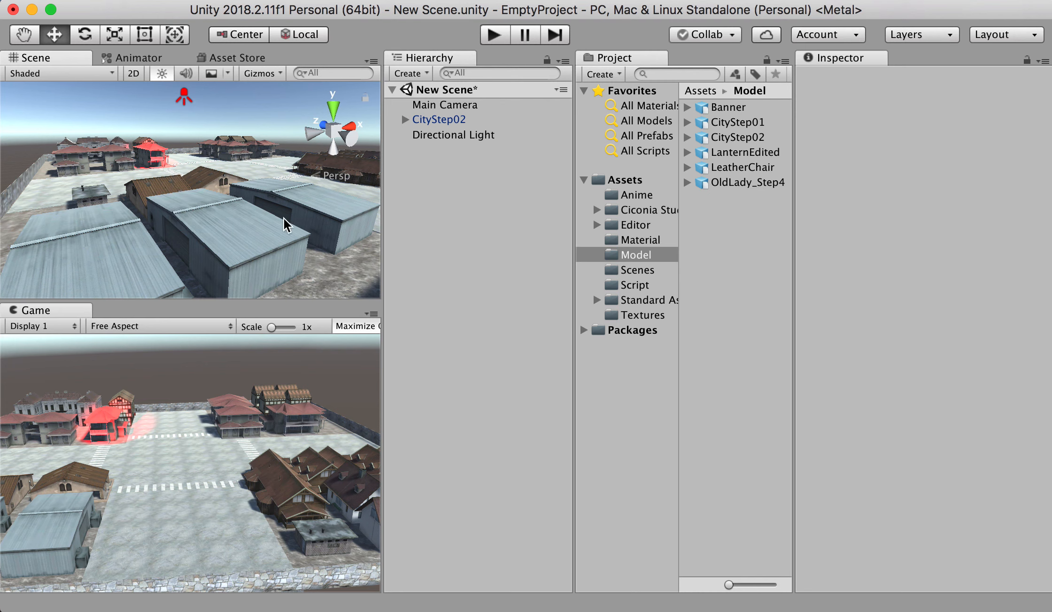
Switch to Maya to check camera1_group in the Outliner, and return to Unity.
key("super+Tab")
key("super+Tab")
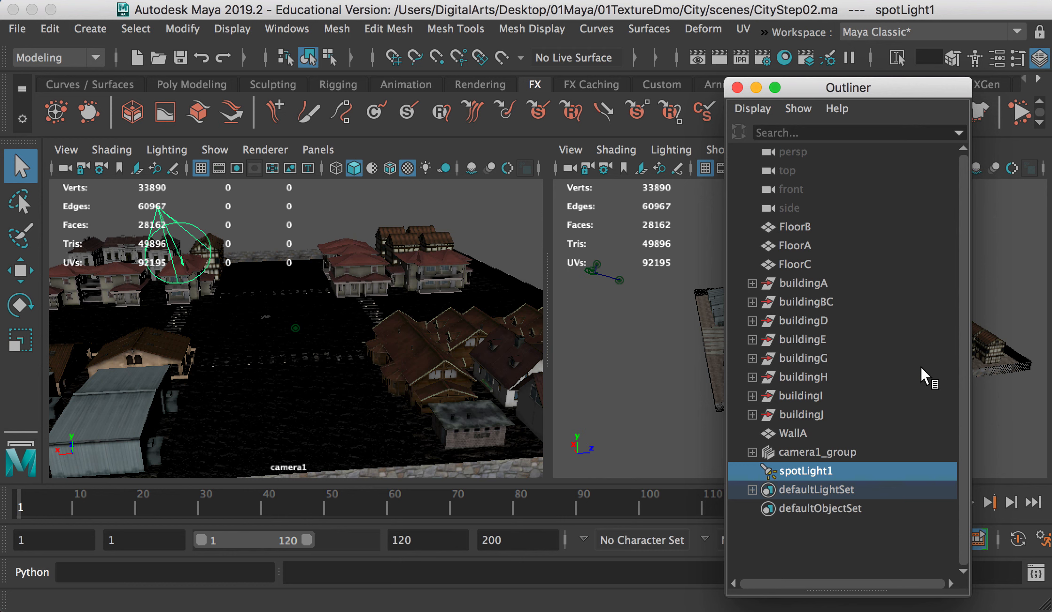
left_click(817, 452)
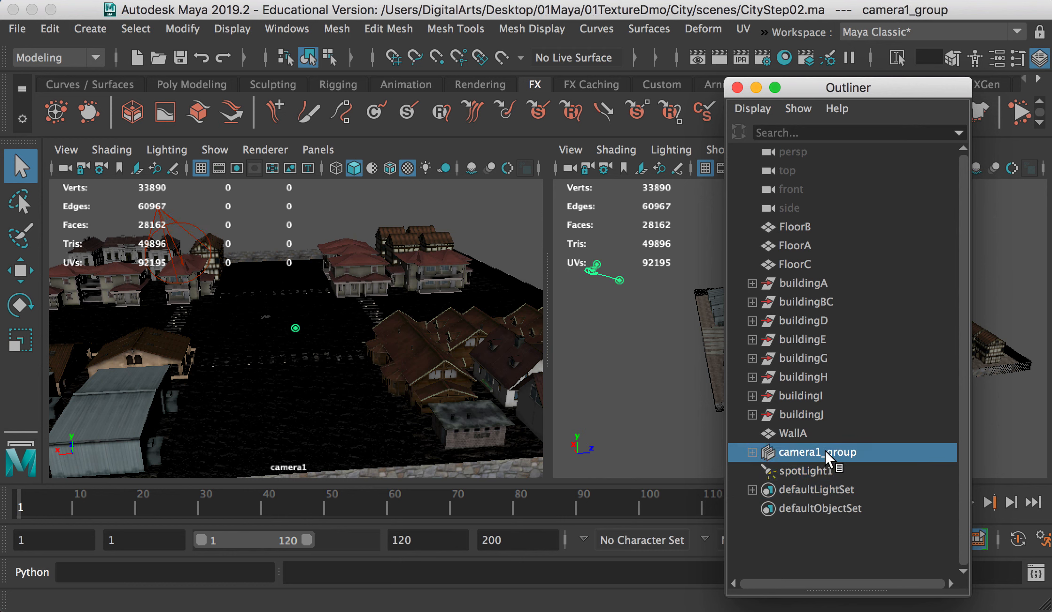
left_click_drag(852, 88, 1051, 155)
key("super+Tab")
left_click(362, 465)
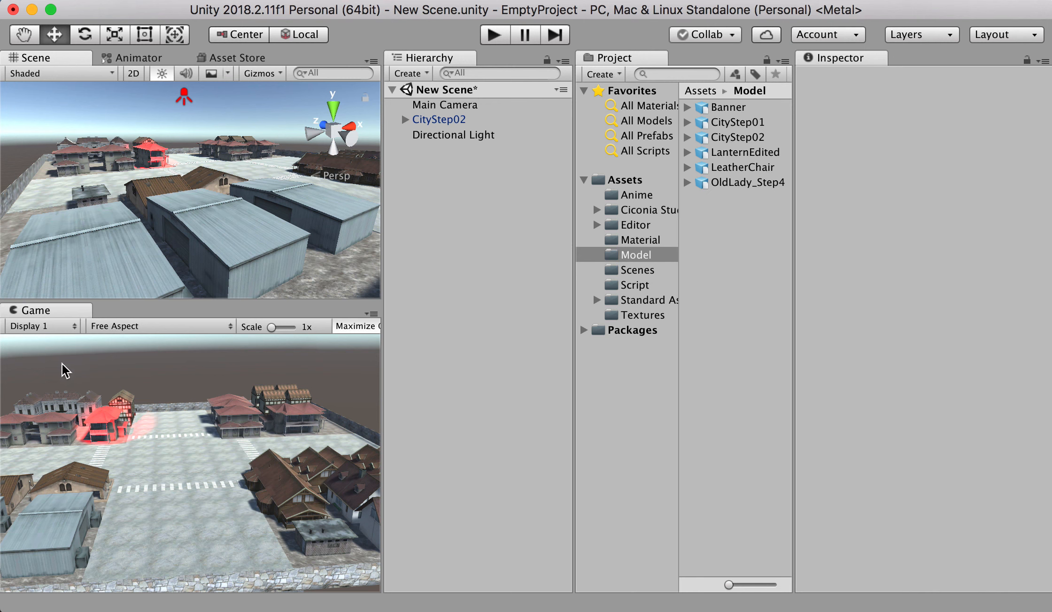
Inspect camera1 inside CityStep02's camera1_group and collapse the CityStep02 hierarchy again.
left_click(405, 120)
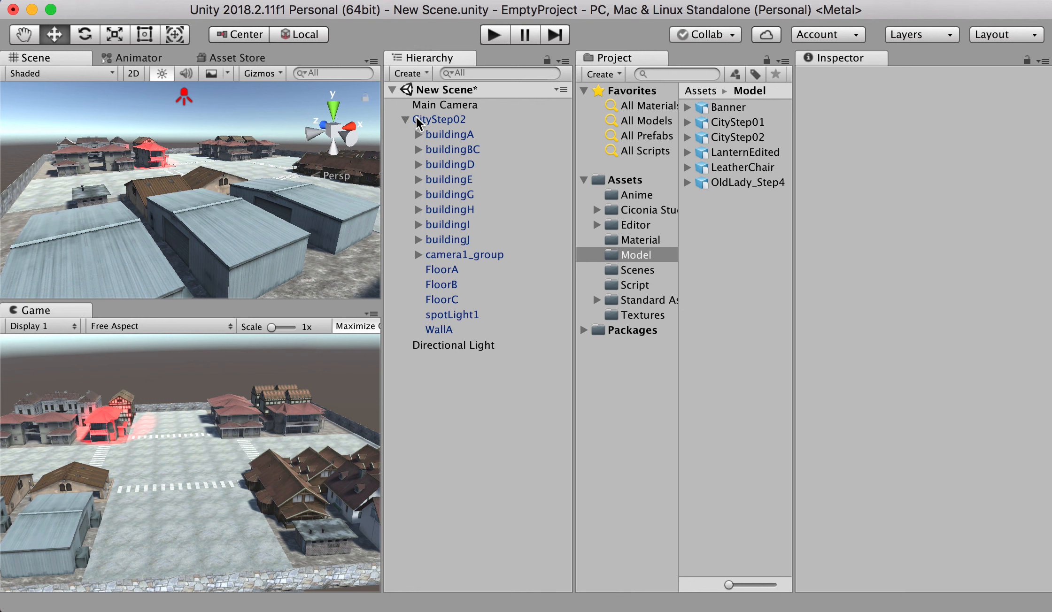
left_click(432, 120)
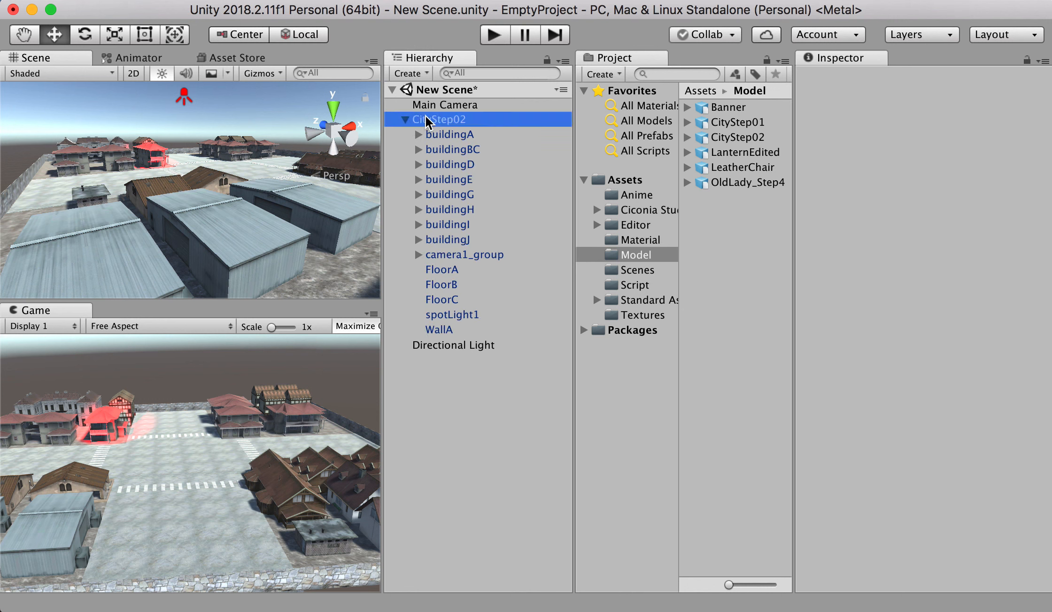
left_click(432, 256)
left_click(418, 256)
left_click(451, 273)
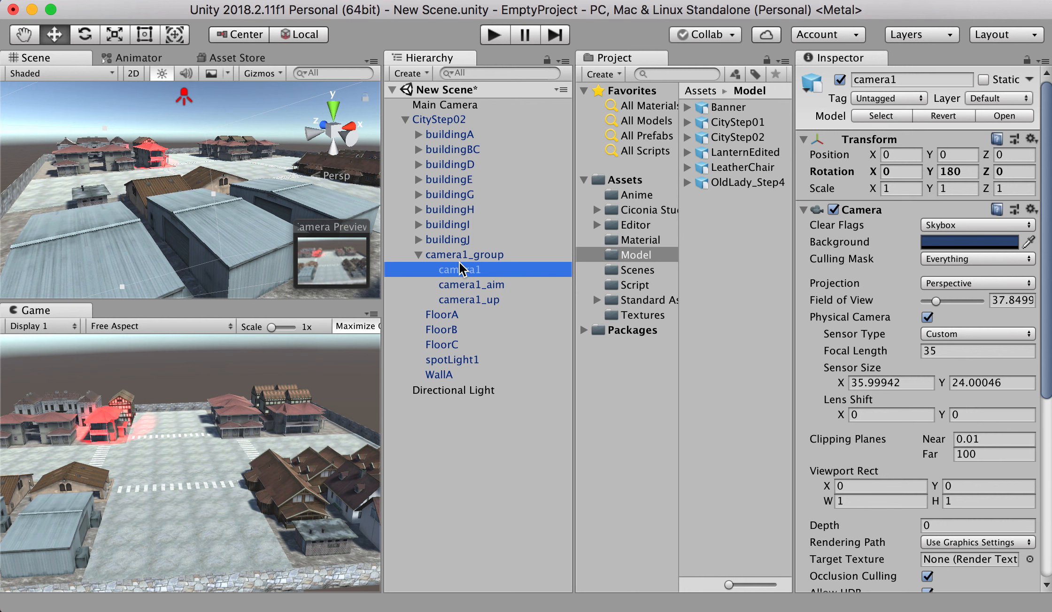
left_click(404, 120)
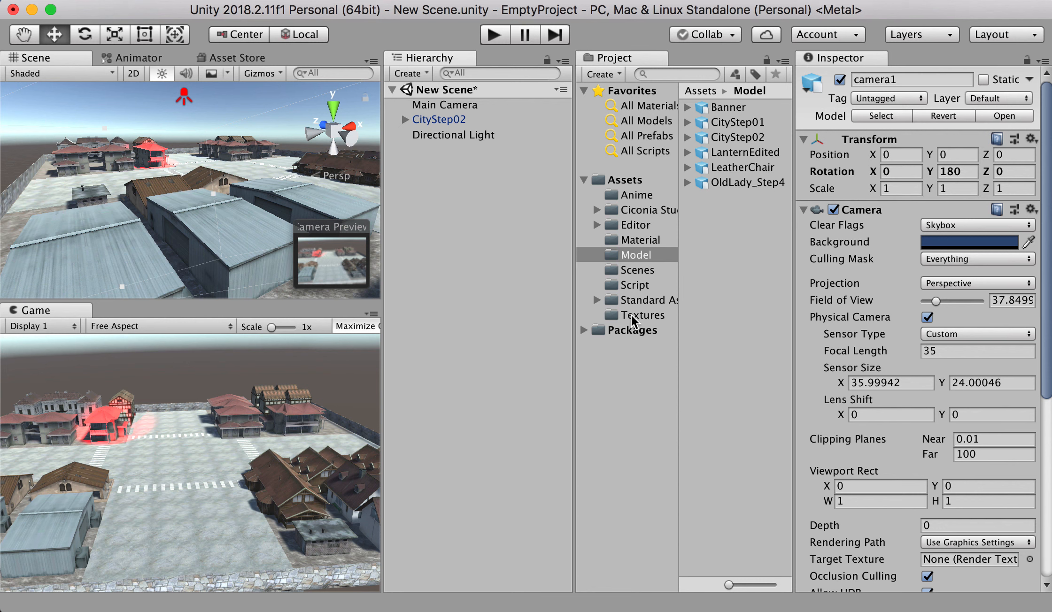
Add the FPSController prefab from the Standard Assets first-person character folder to the scene hierarchy.
left_click(597, 300)
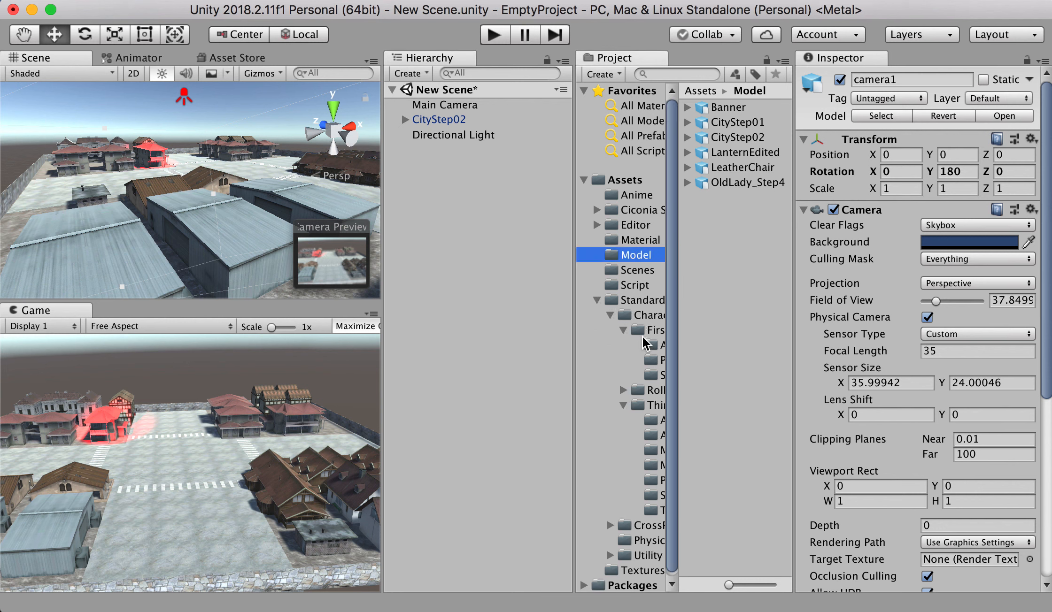
left_click(658, 375)
left_click(653, 360)
left_click_drag(731, 112, 436, 183)
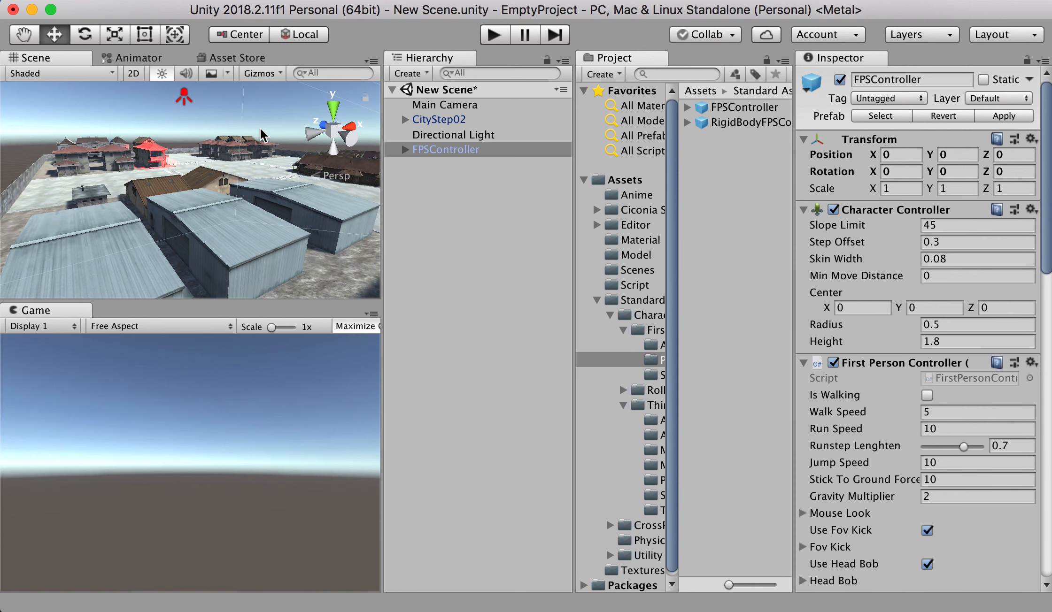
Try to move the FPSController to about 118.1 along Z and frame it in the scene view.
right_click_drag(278, 180, 364, 211, "alt")
left_click_drag(298, 204, 173, 163)
key("f")
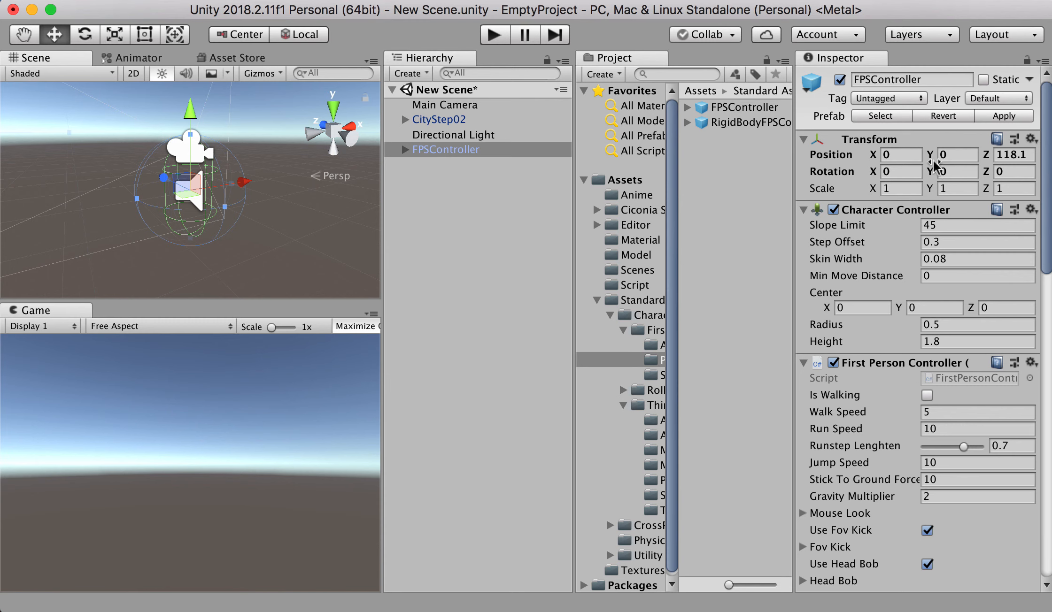
Set the FPSController's Z position to 0 and frame it in the scene view.
left_click(1008, 154)
left_click(1008, 152)
type("0")
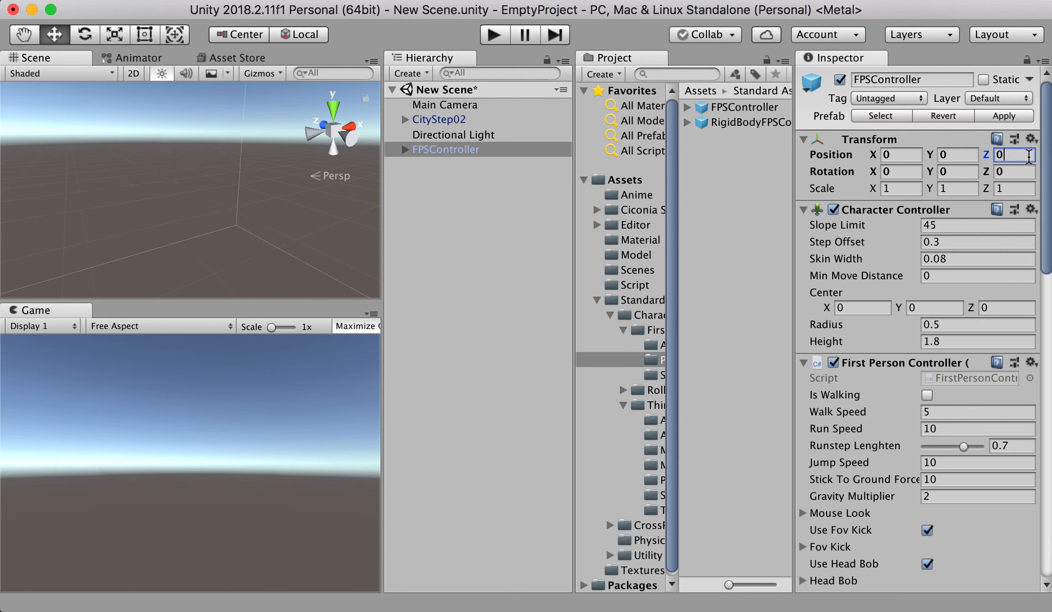
left_click(456, 200)
left_click(439, 150)
key("f")
scroll(254, 228, "down", 5)
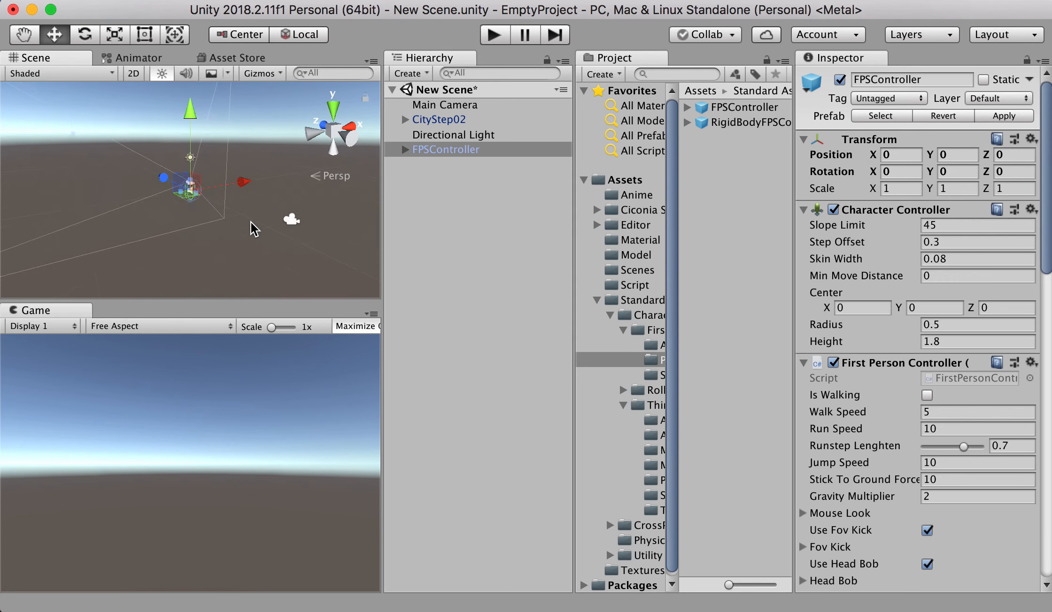
scroll(254, 229, "down", 2)
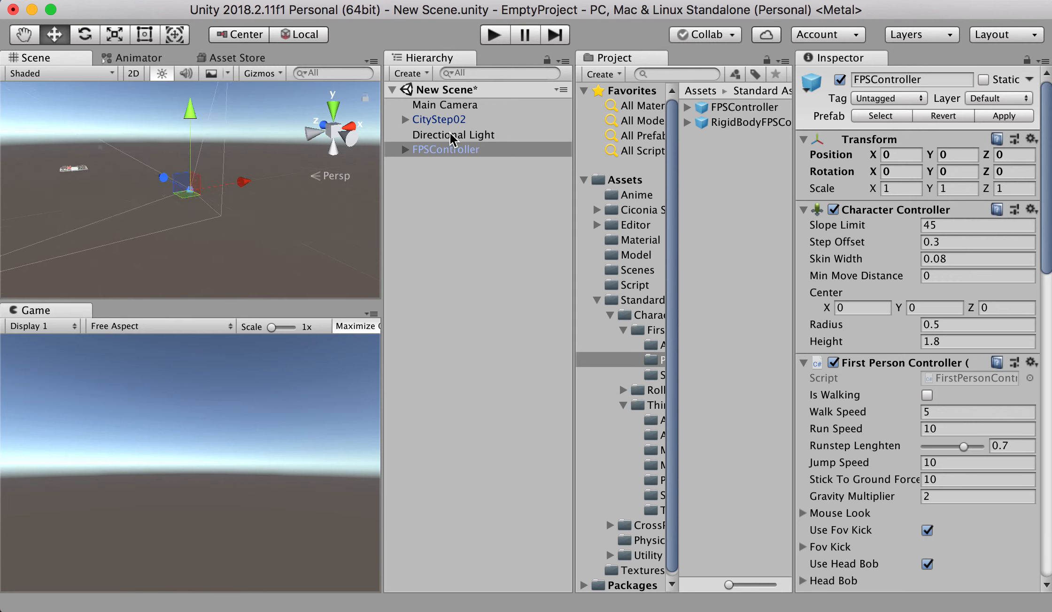
Set the CityStep02 model's position to 0 on X, Y and Z.
left_click(442, 120)
left_click(922, 154)
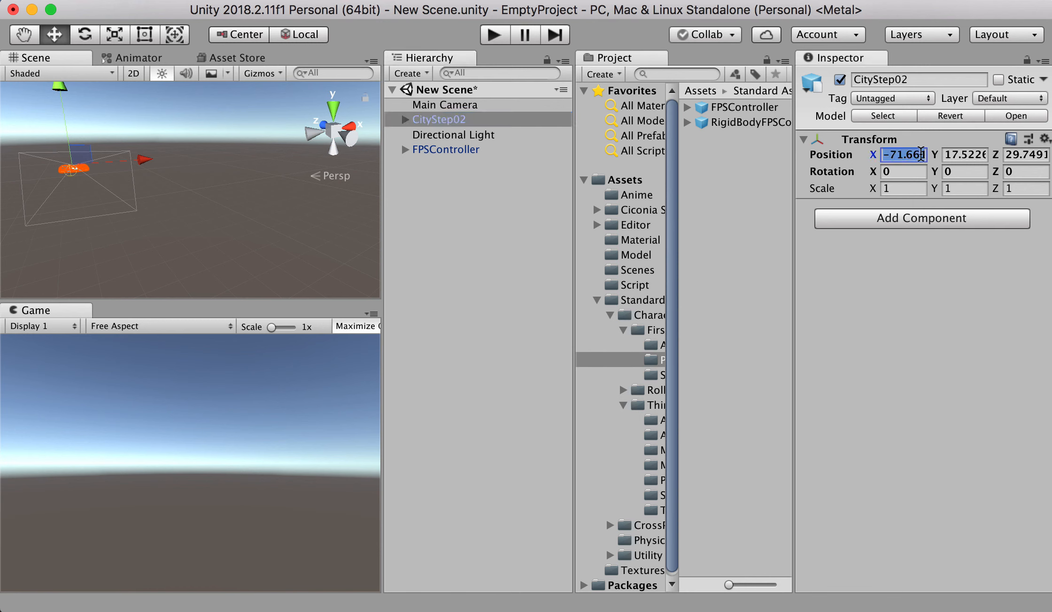
type("0")
key("Tab")
type("0")
key("Tab")
type("0")
Scale the CityStep02 model to 15 on X, Y and Z.
left_click(914, 188)
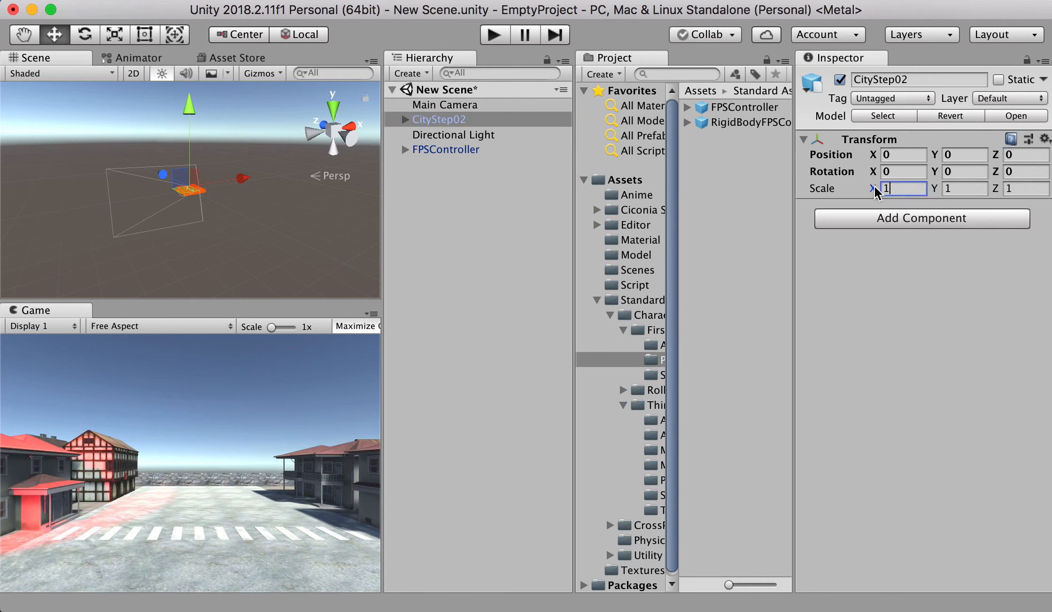
type("15")
key("Tab")
type("15")
key("Tab")
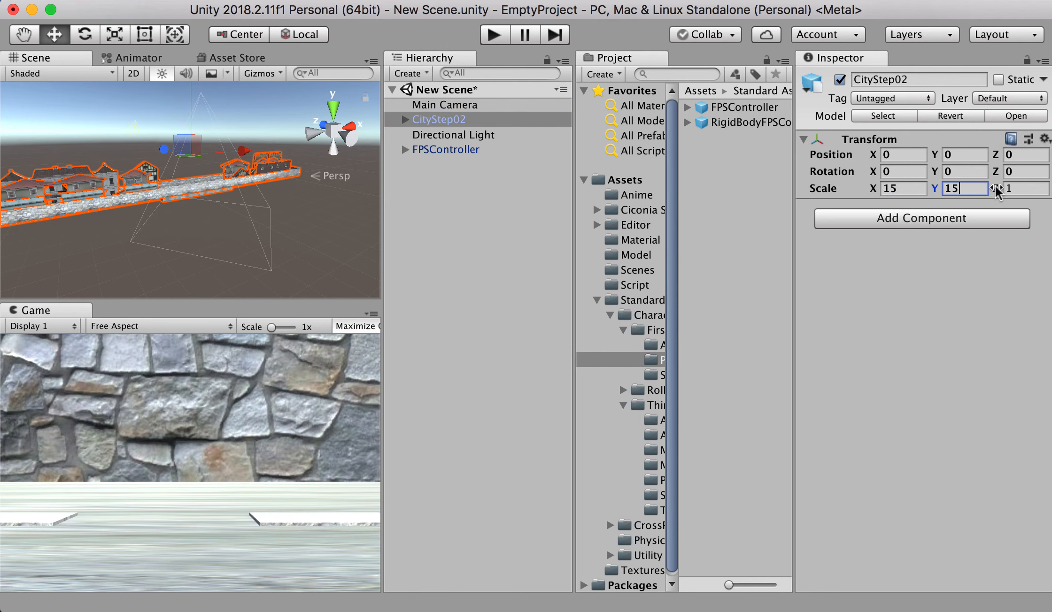
type("15")
Raise the FPSController to a Y position of about 11.5 and start playing the scene.
left_click(446, 149)
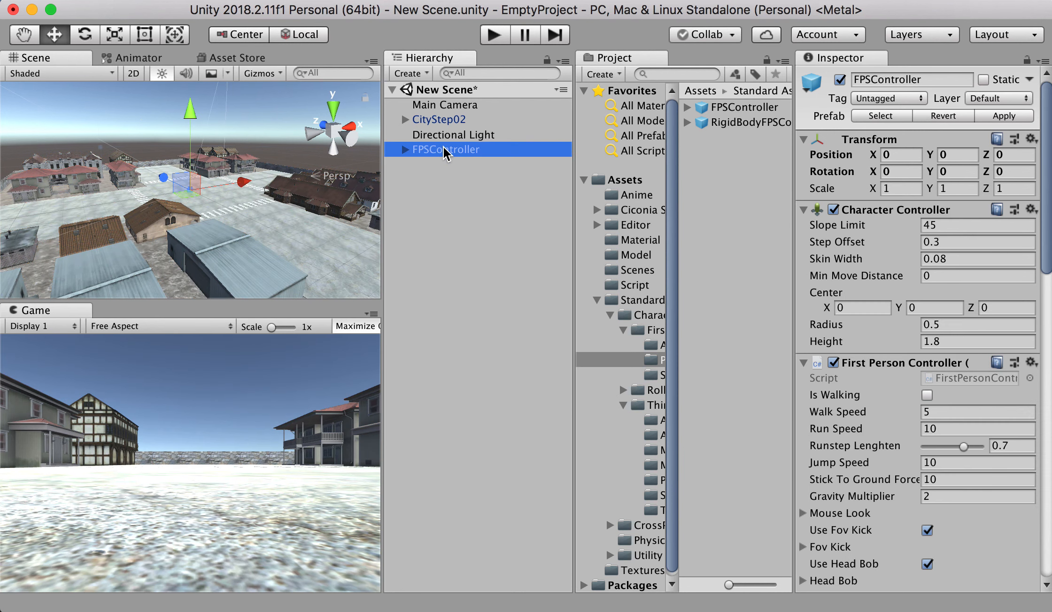
left_click_drag(192, 114, 192, 100)
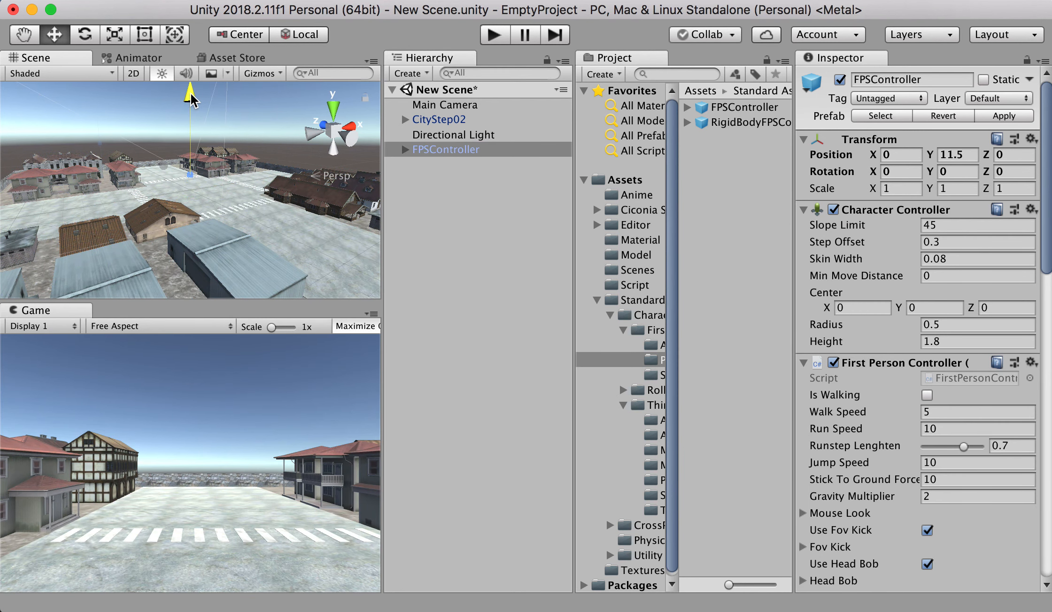
left_click(492, 36)
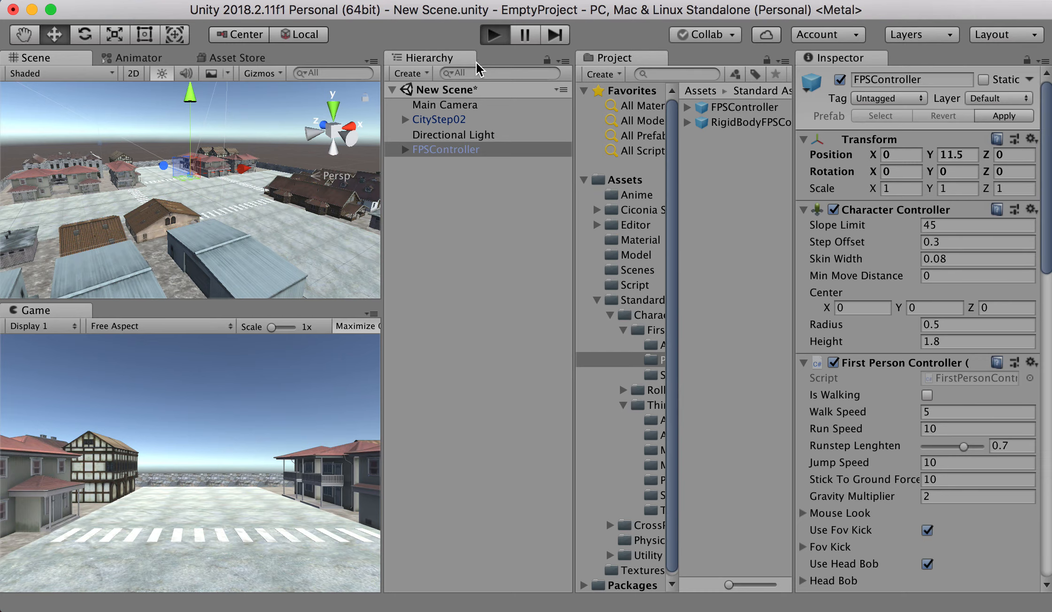